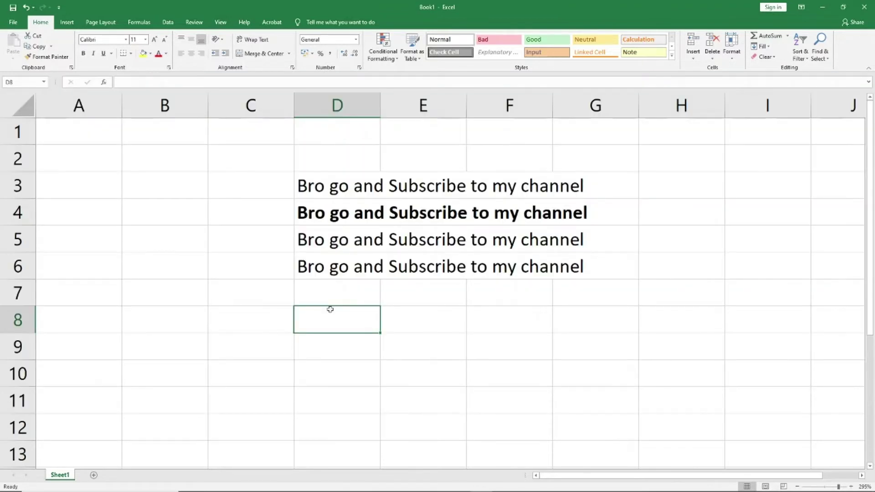
Italicize the D5 sentence, and make the D6 sentence underlined, bold and italic.
key(Up)
key(Up)
key(Up)
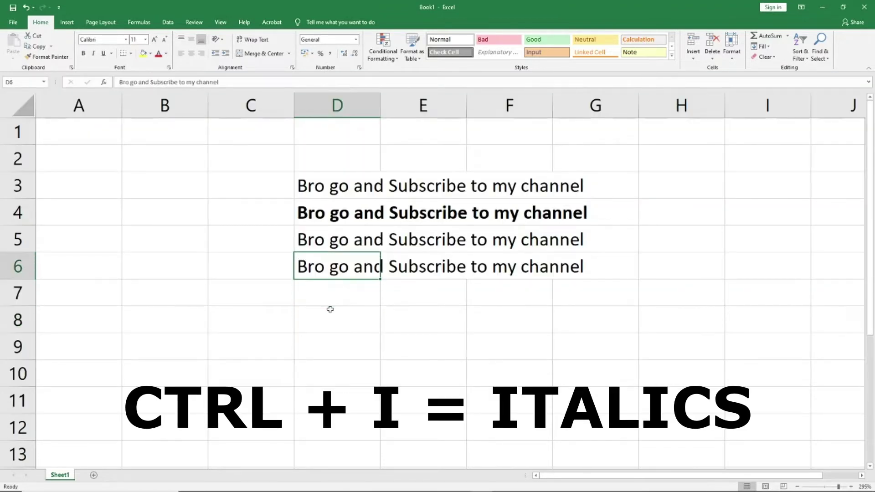
key(ctrl+i)
key(Down)
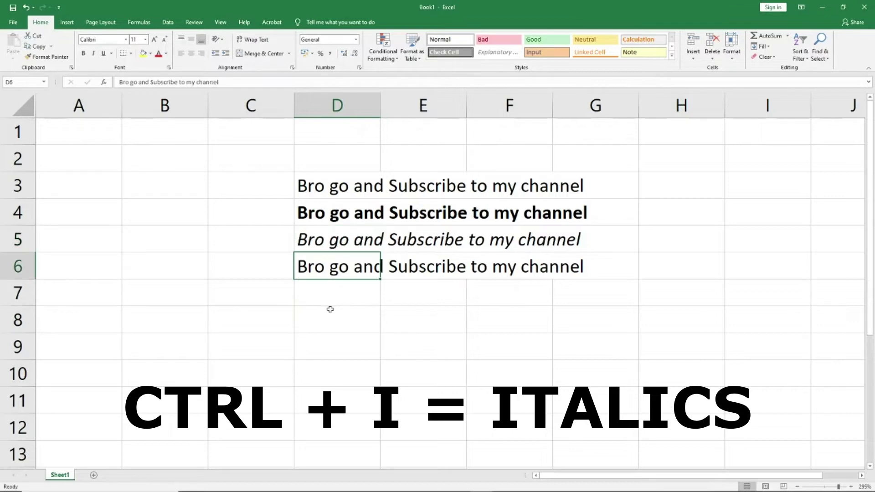
key(ctrl+u)
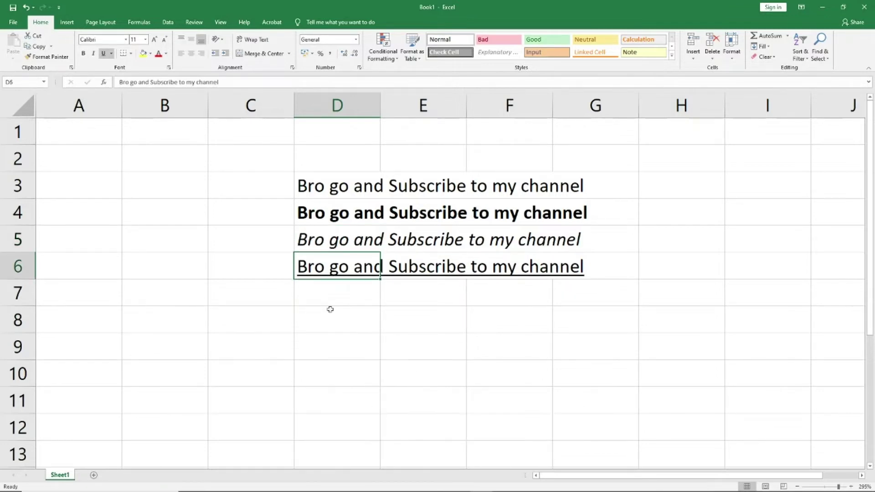
key(ctrl+b)
key(ctrl+i)
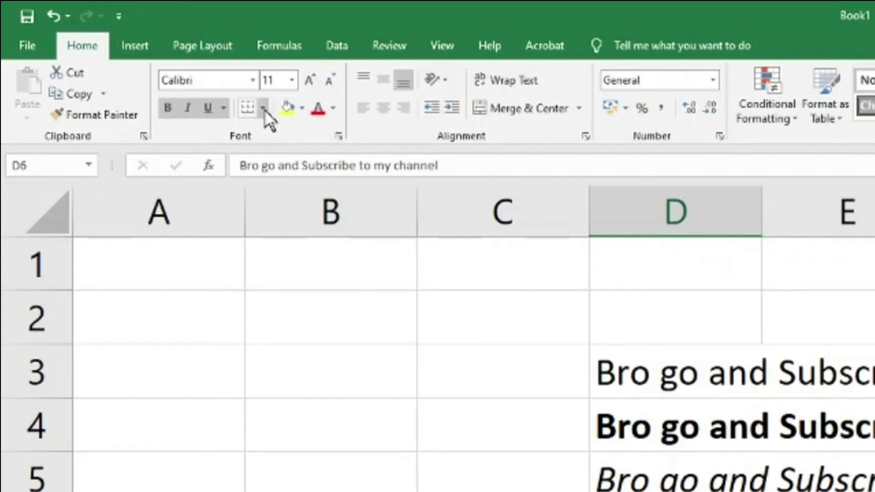
click(263, 109)
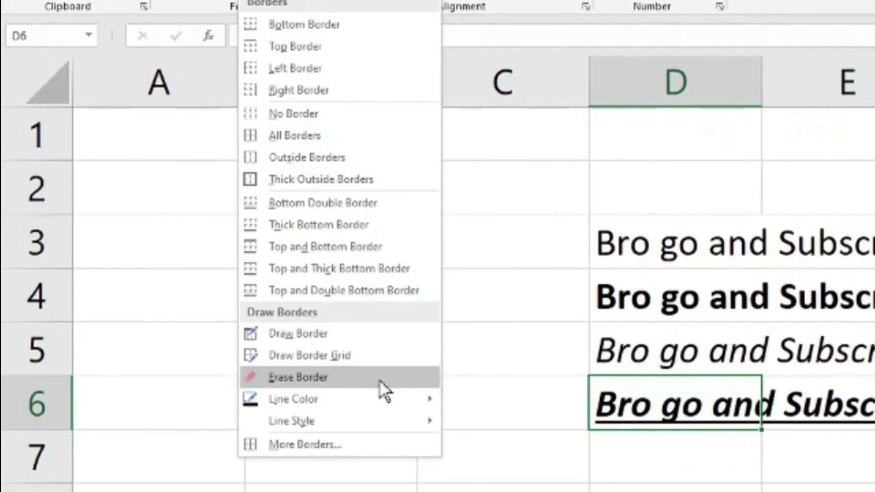
mouse_move(385, 396)
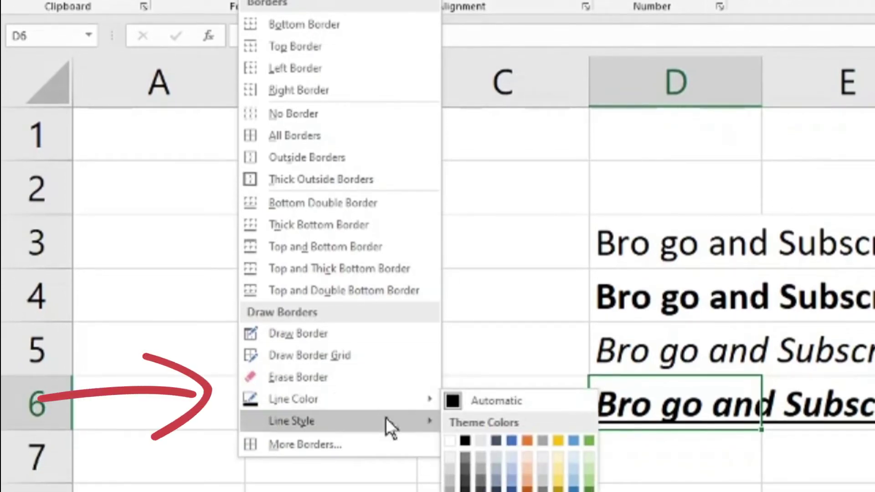
mouse_move(386, 418)
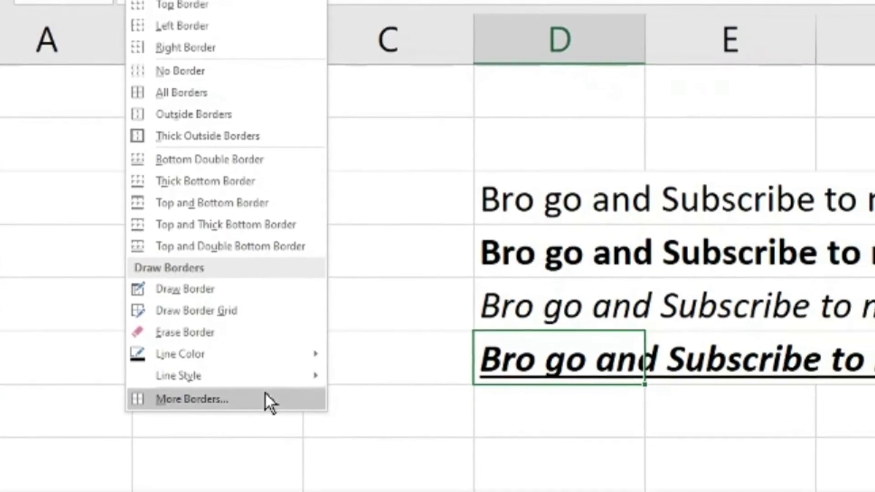
click(353, 431)
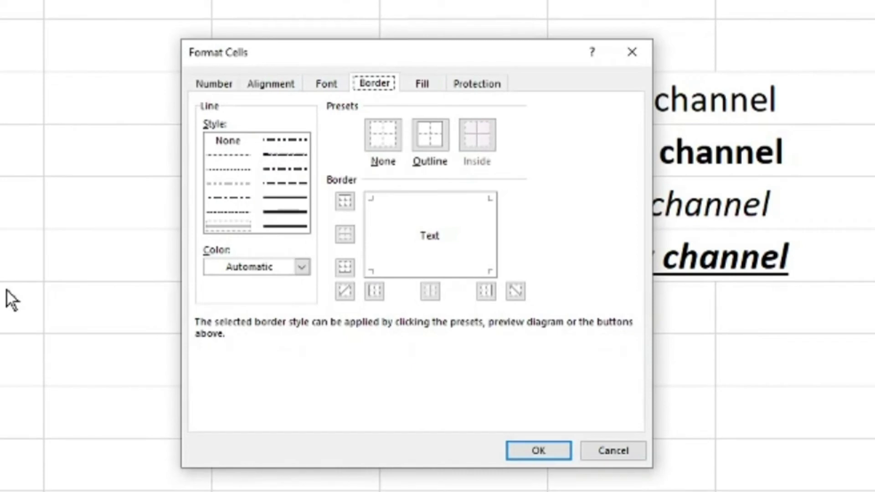
click(615, 451)
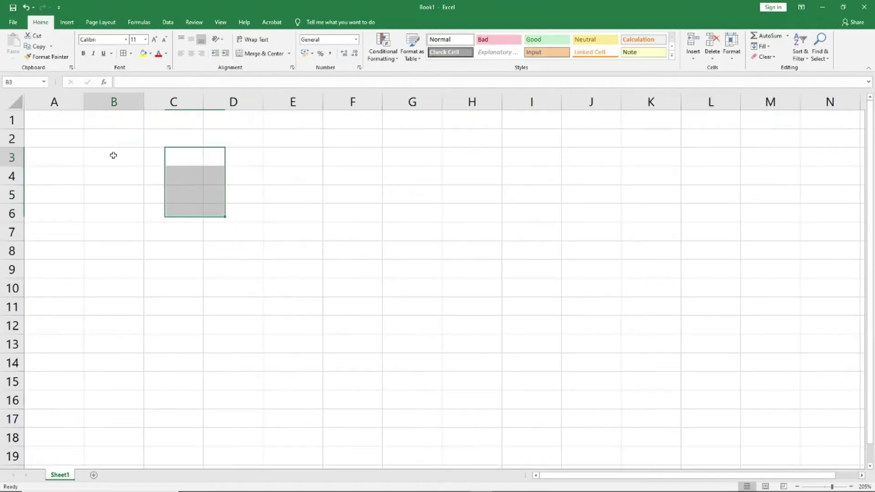
Enter the values 1, 2 and 3 into cells B3, B4 and B5.
click(113, 155)
text(1)
key(Return)
text(2)
key(Return)
text(3)
key(Return)
AutoSum B3:B5 into B6 for a total of 6, then select B3:B6.
key(Up)
key(Up)
key(Up)
key(shift+Down)
key(shift+Down)
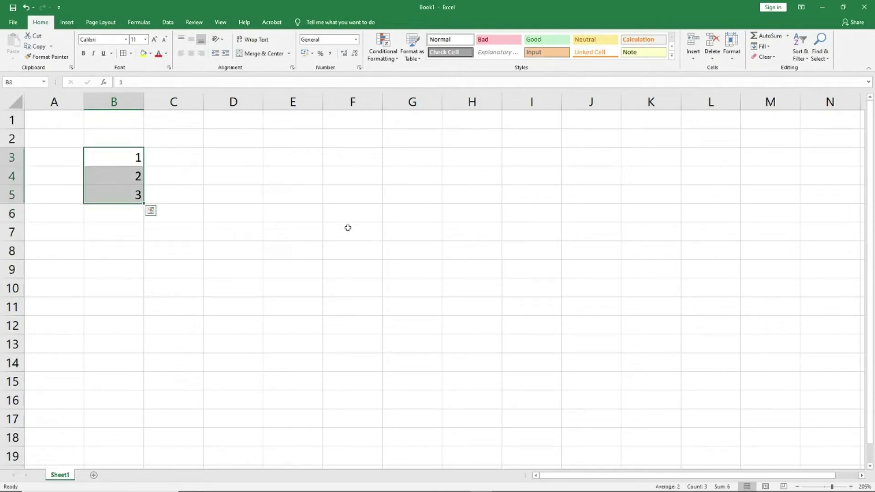
key(Down)
key(Down)
key(Down)
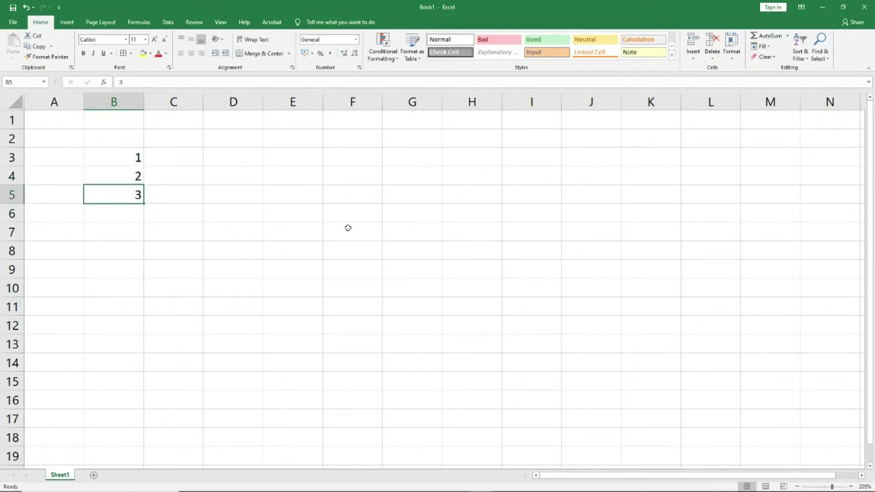
key(alt+equal)
key(Return)
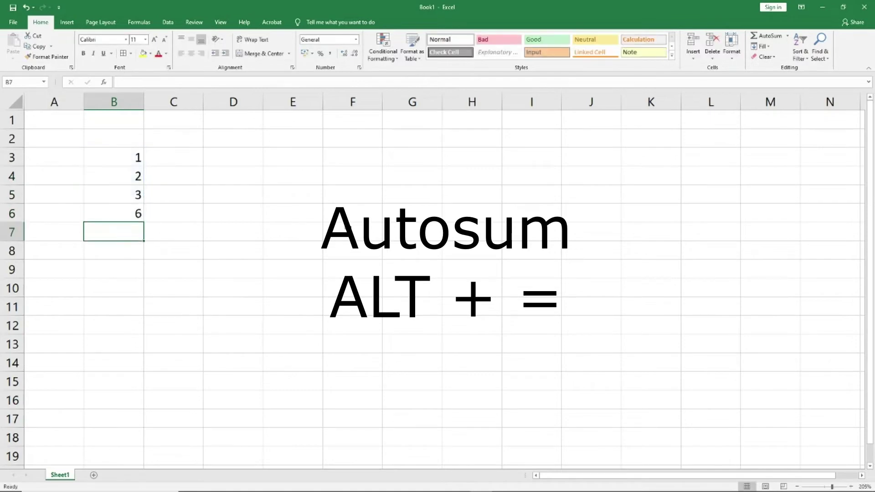
key(Up)
key(Up)
key(Up)
key(Up)
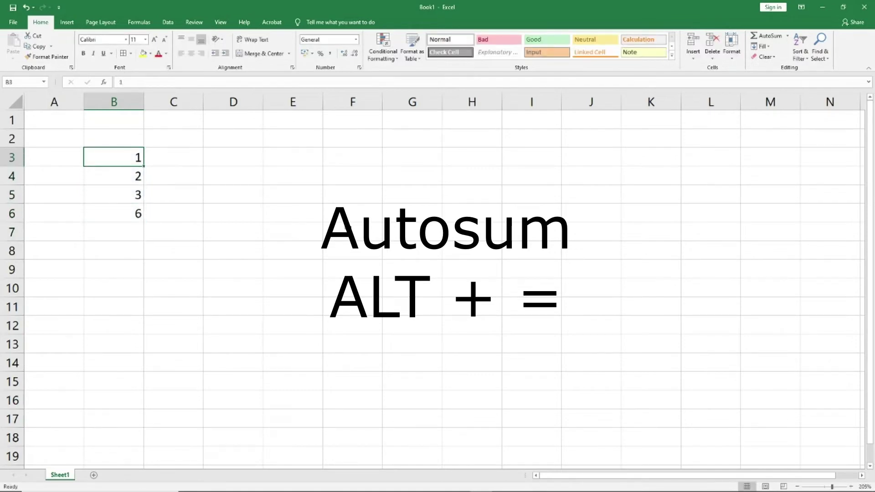
key(shift+Down)
key(shift+Down)
key(shift+Down)
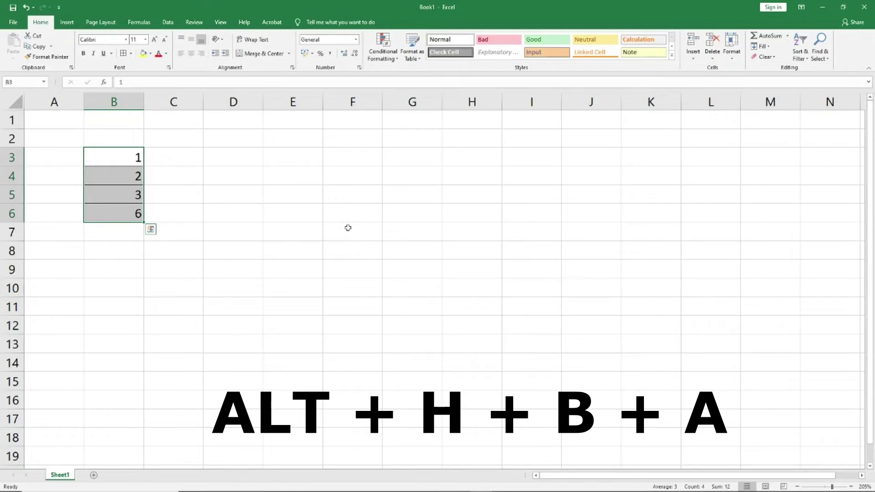
Apply All Borders to B3:B6 and check the bordered cells in print preview.
click(131, 54)
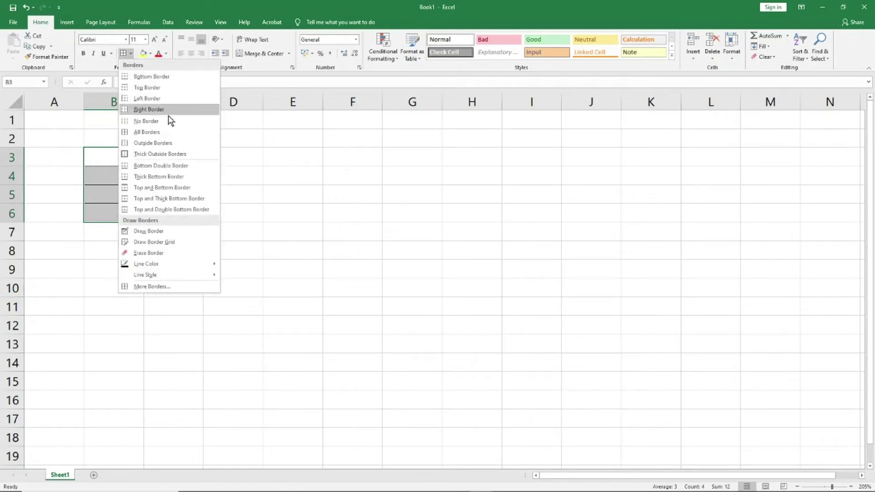
click(287, 185)
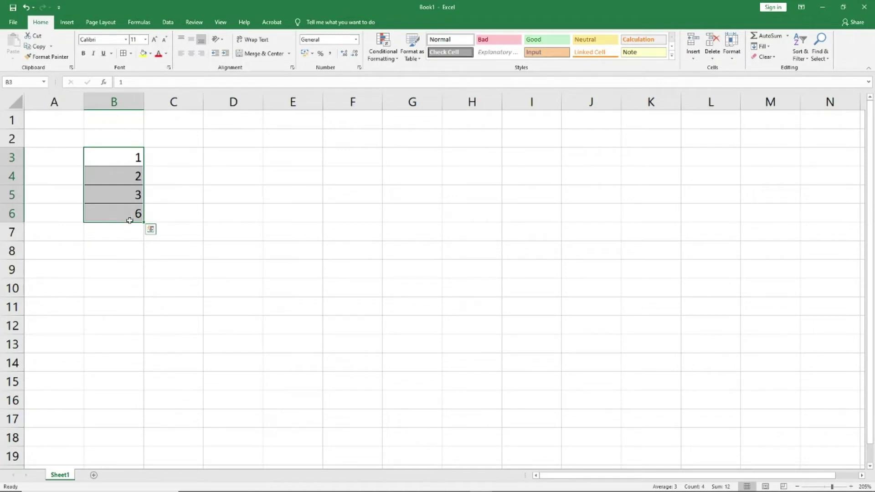
click(124, 215)
click(179, 229)
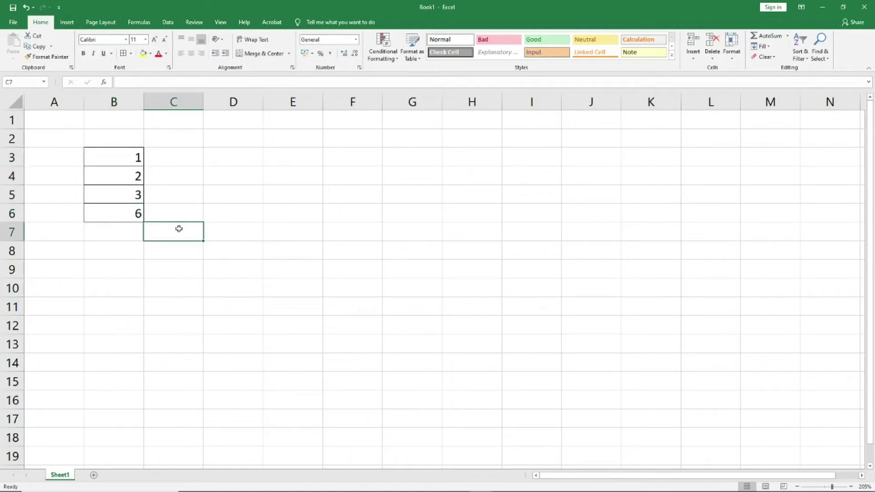
key(ctrl+p)
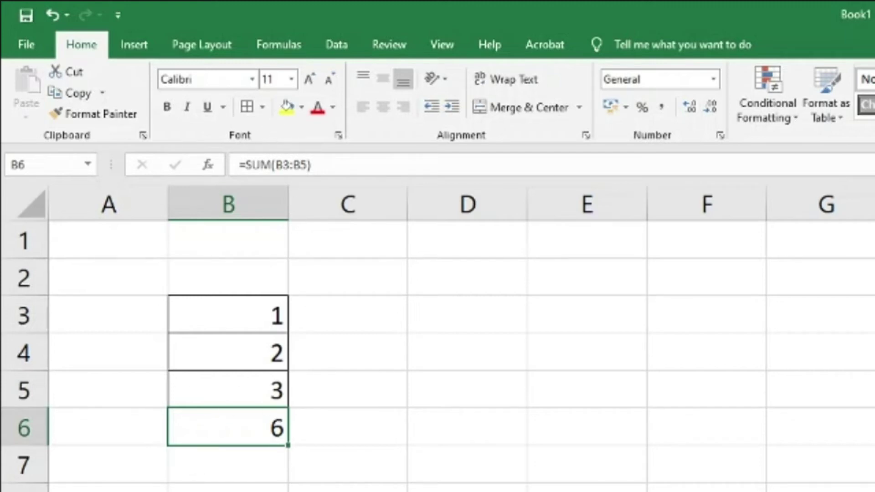
click(262, 107)
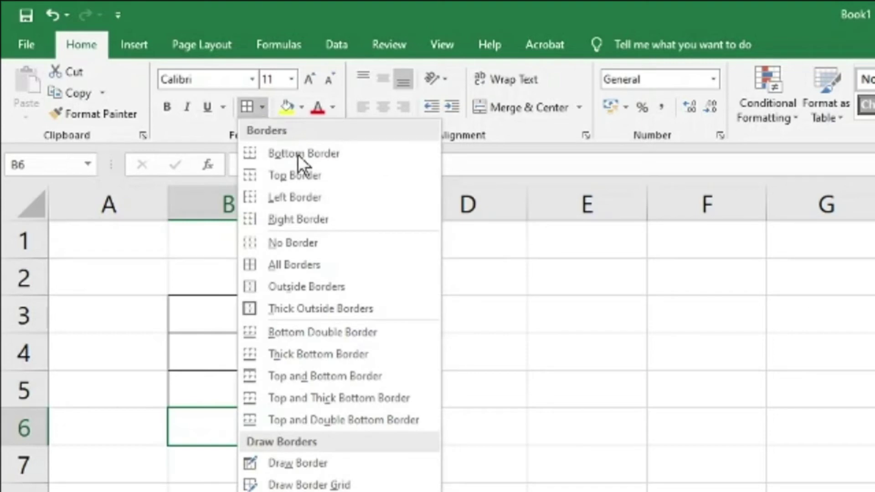
click(399, 418)
click(347, 479)
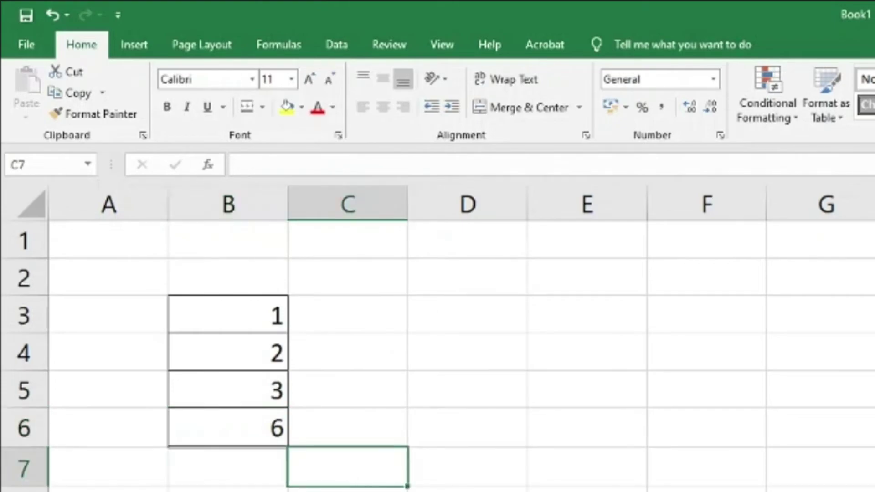
key(ctrl+p)
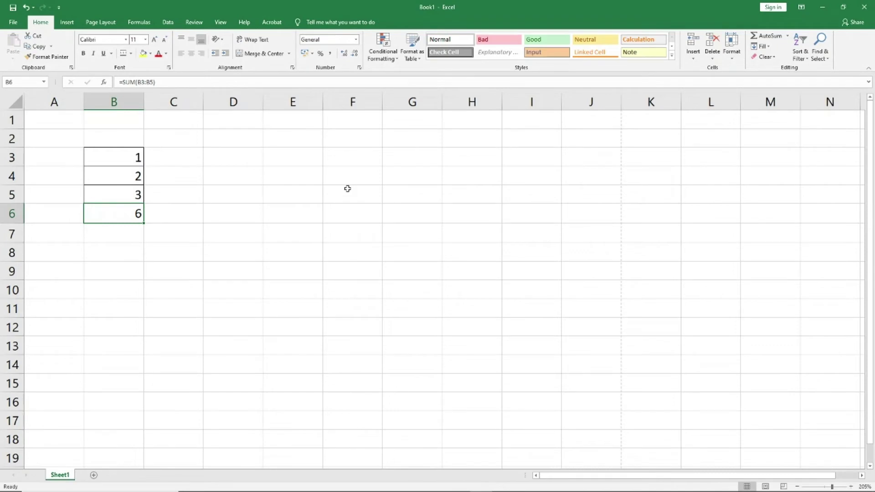
key(ctrl+z)
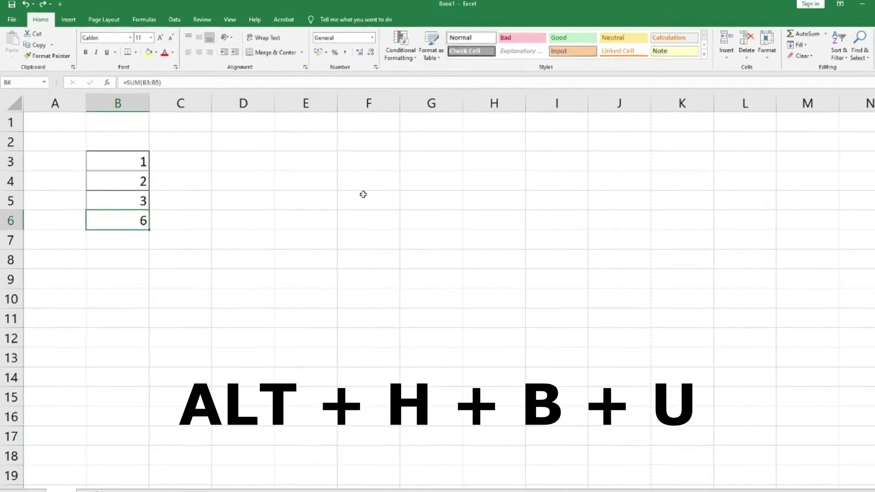
key(alt+h)
key(b)
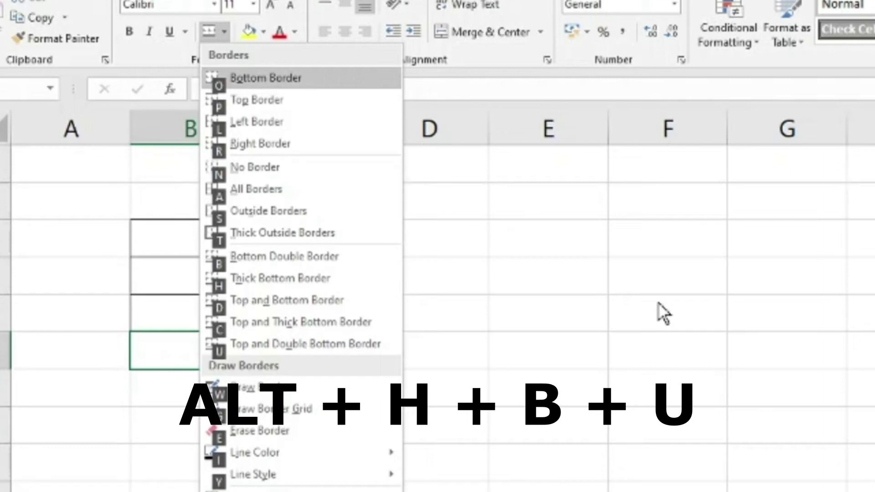
key(u)
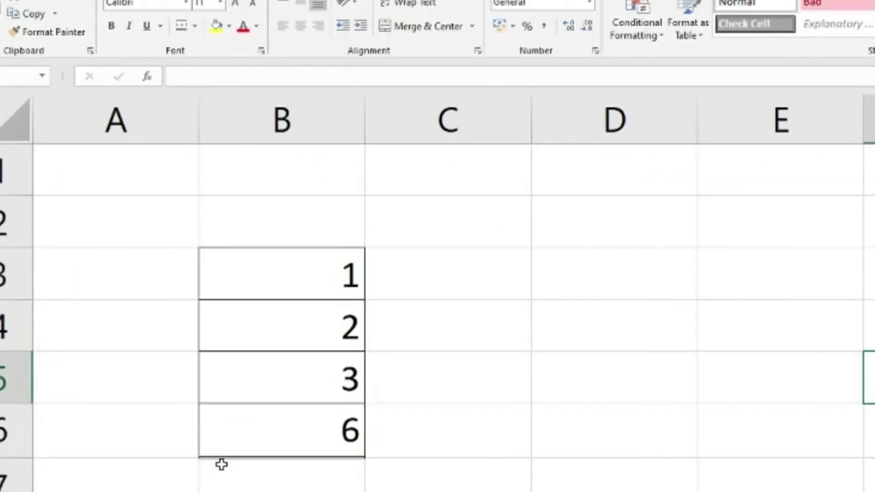
click(221, 464)
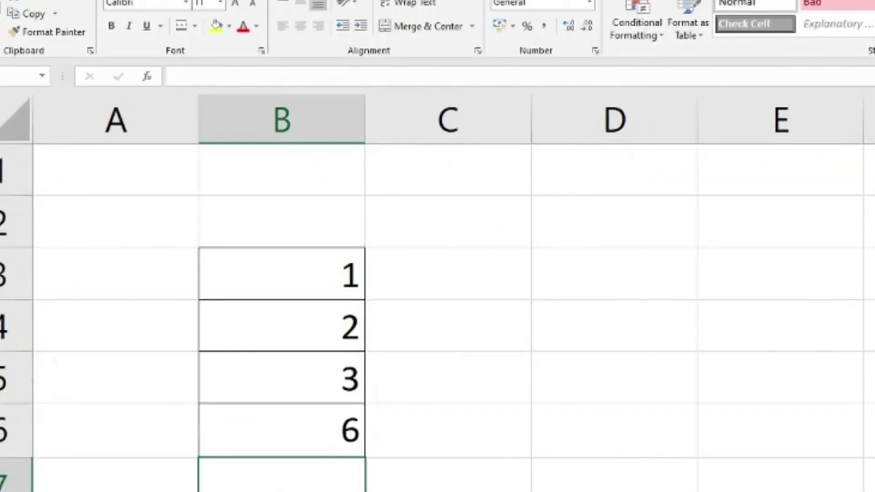
click(128, 446)
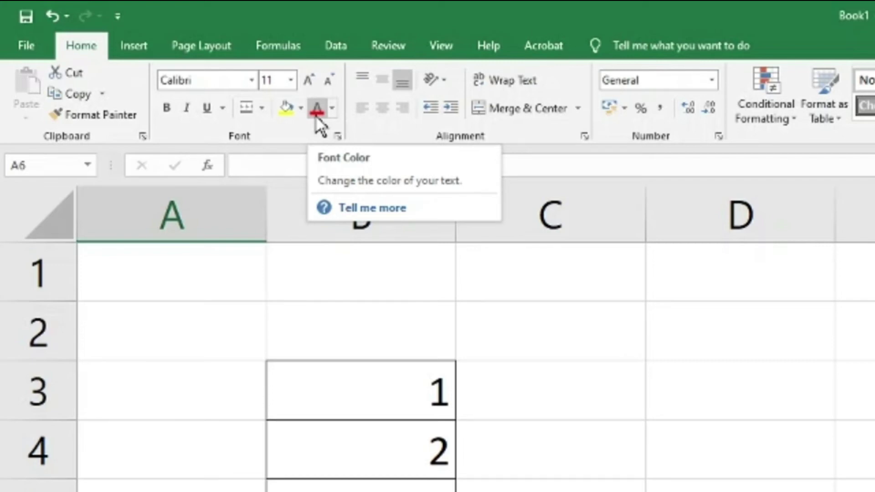
Fill cell B3 with yellow from the Fill Color palette.
click(363, 394)
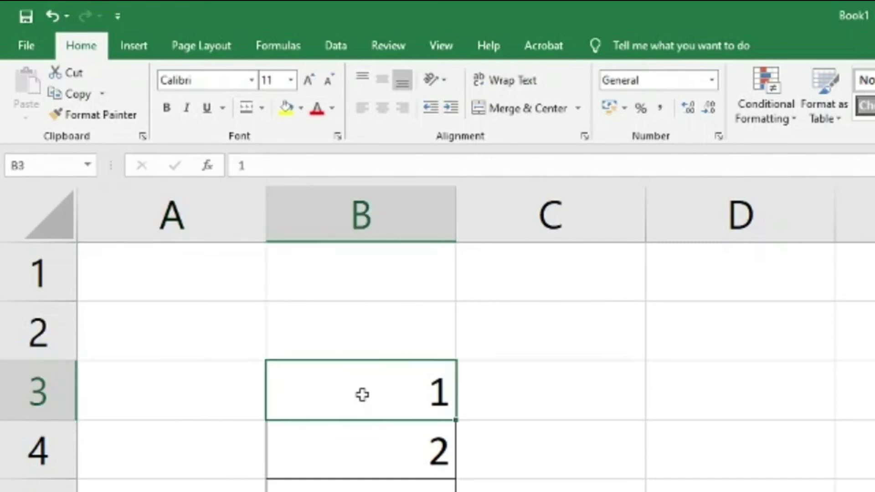
key(alt)
key(h)
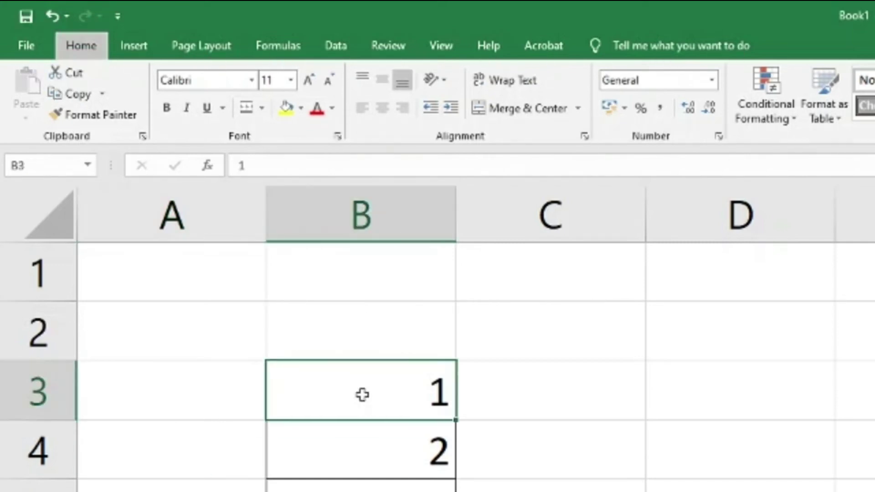
key(h)
key(Down)
key(Down)
key(Down)
key(Down)
key(Down)
key(Down)
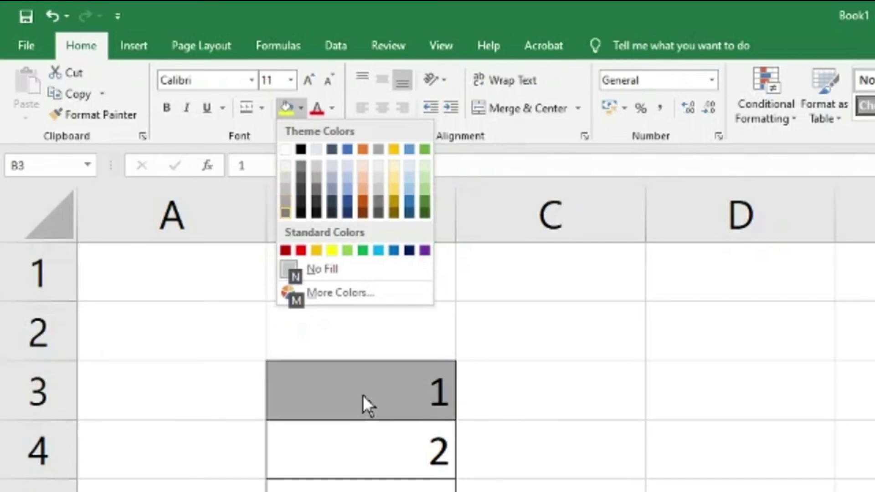
key(Right)
key(Right)
key(Right)
key(Return)
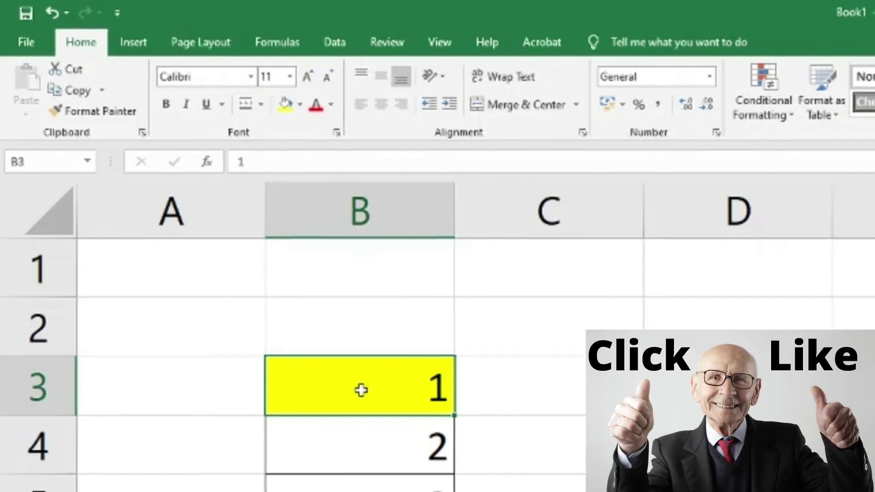
Extend the selection to B3:B6 and fill it with light grey.
key(shift+Down)
key(shift+Down)
key(shift+Down)
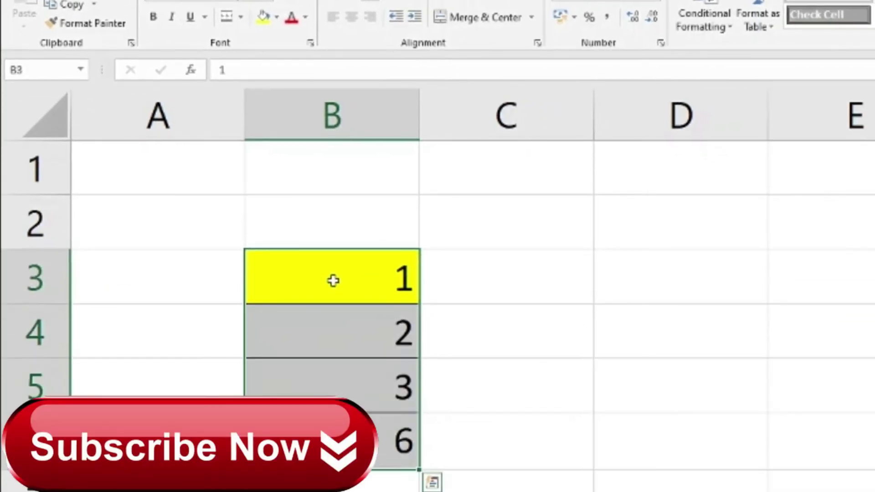
key(alt+h)
key(h)
key(Down)
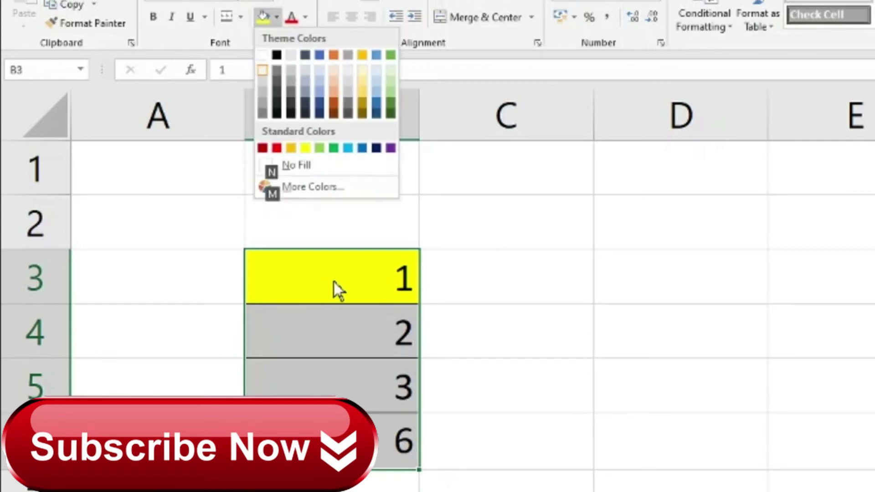
key(Return)
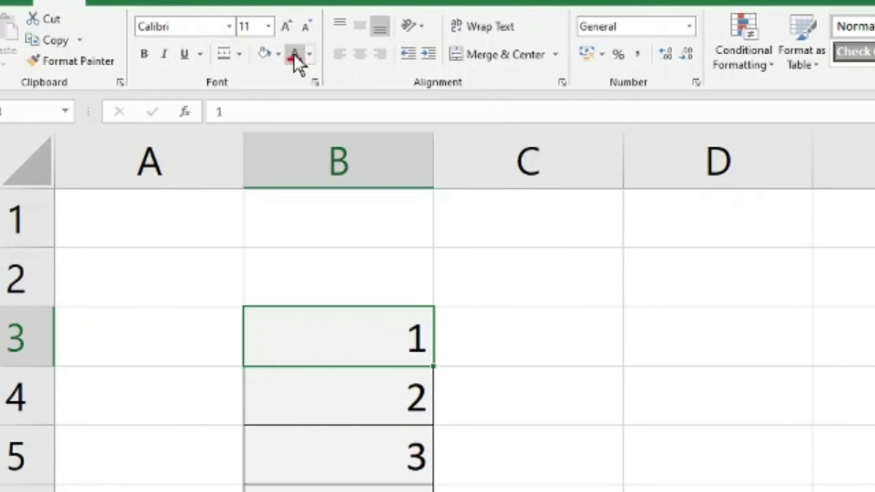
click(310, 55)
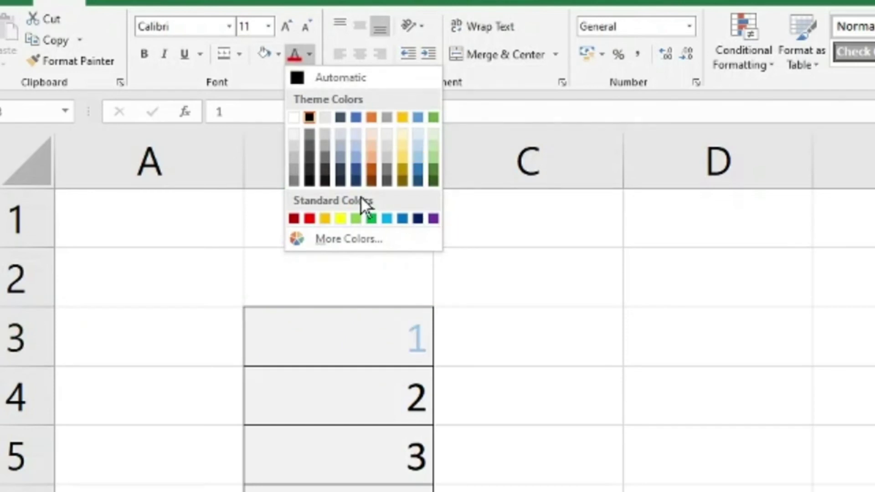
click(349, 239)
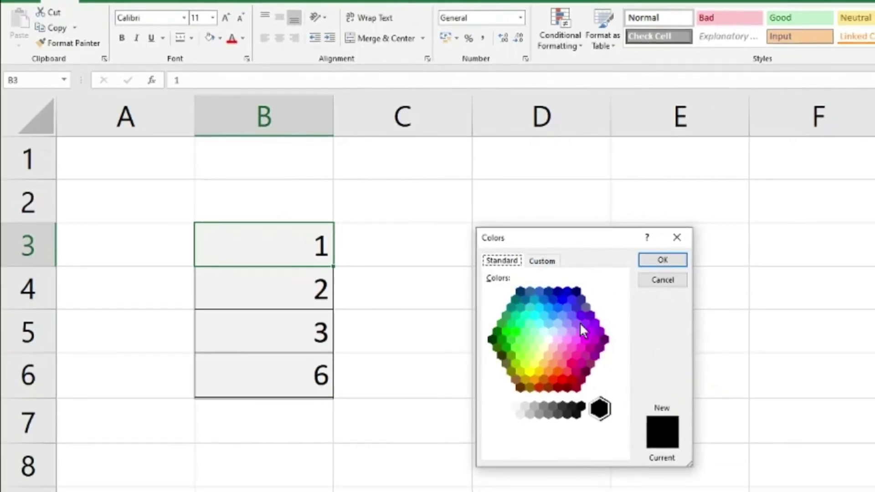
click(542, 263)
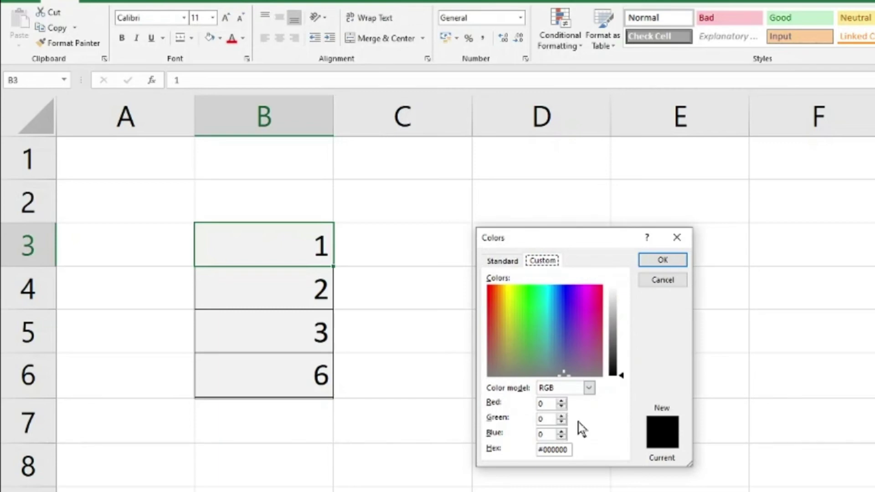
click(676, 276)
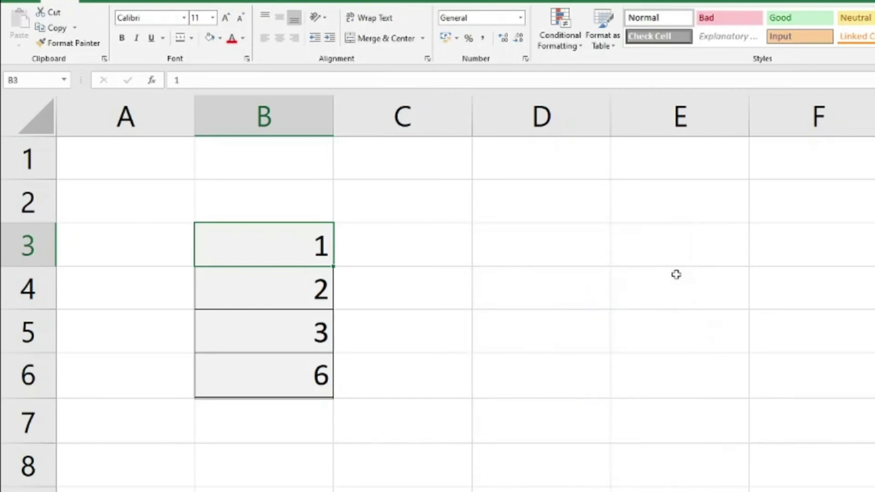
click(287, 390)
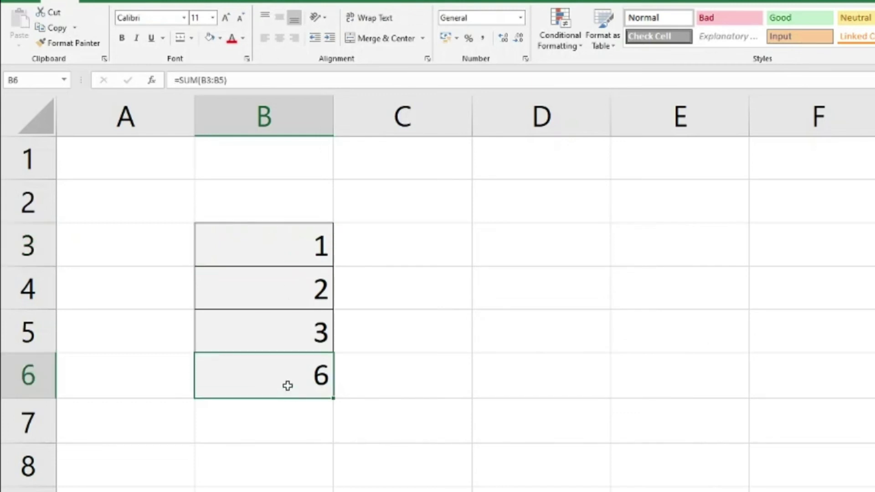
Give the total 6 in B6 a dark orange font colour.
click(231, 38)
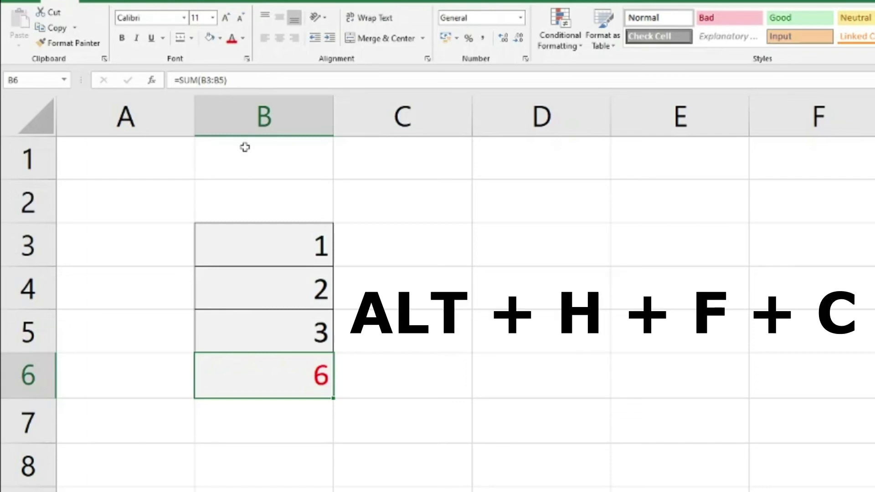
key(alt)
key(h)
key(f)
key(c)
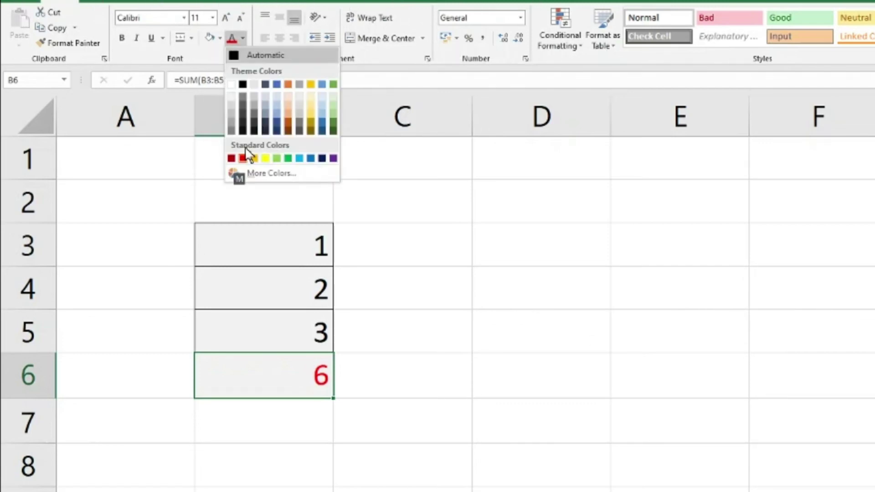
key(Down)
key(Down)
key(Down)
key(Down)
key(Return)
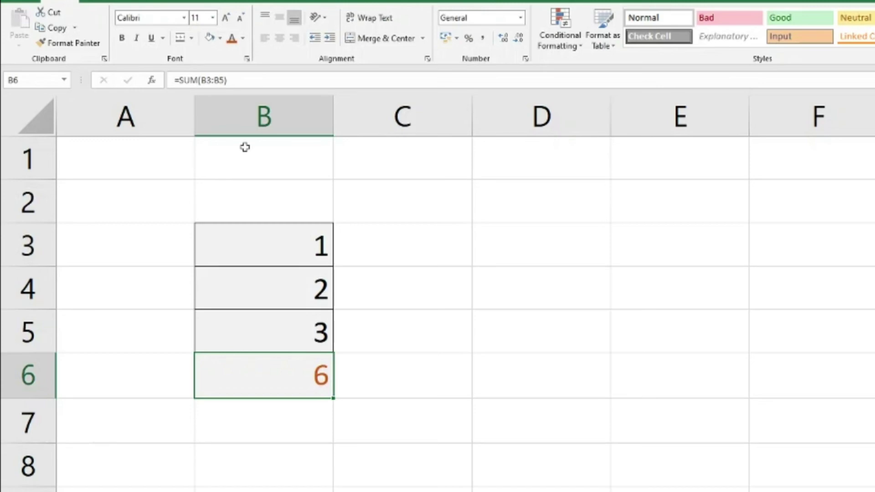
click(236, 207)
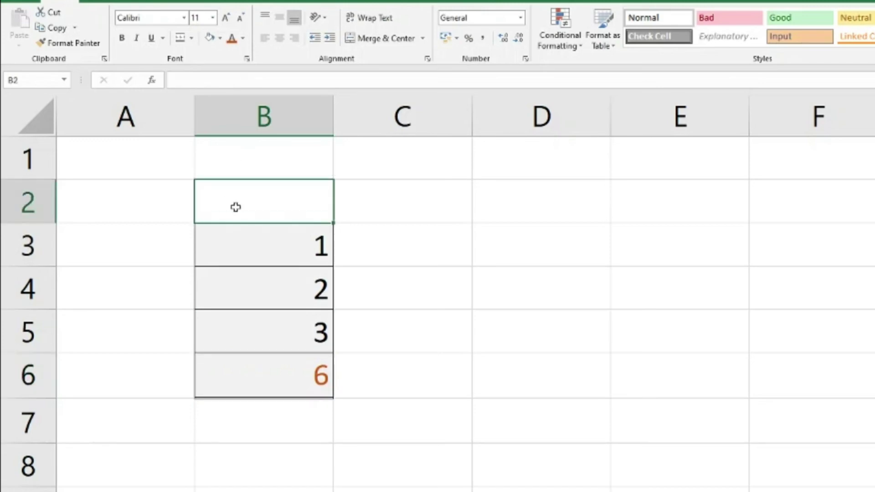
Put the heading 'Subscribers' in B2, with 100 as the first value in B3.
text(Sales)
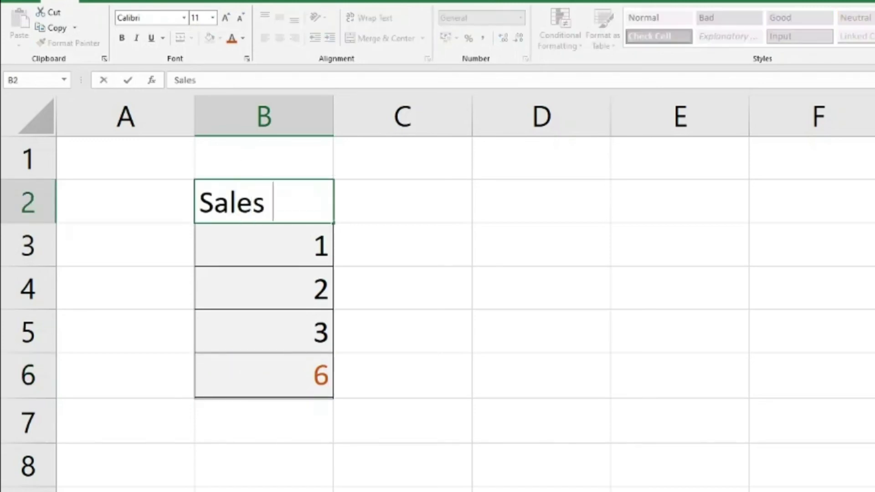
key(Return)
text(100)
key(Return)
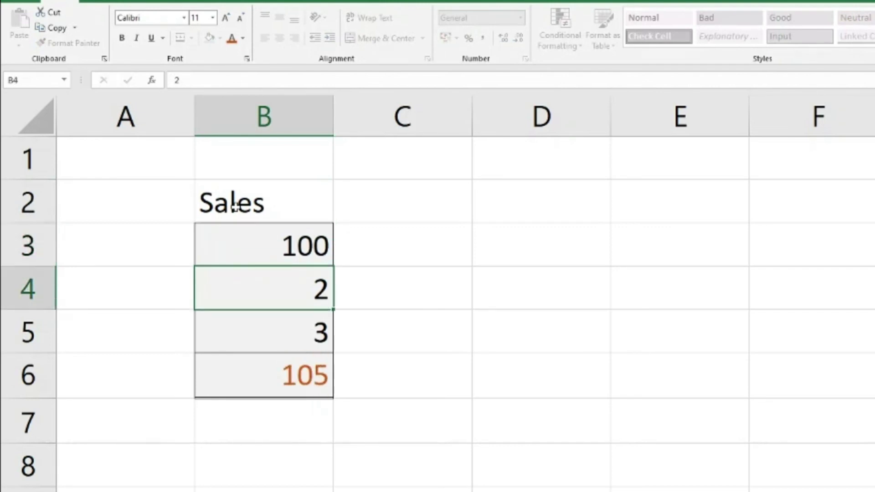
click(235, 206)
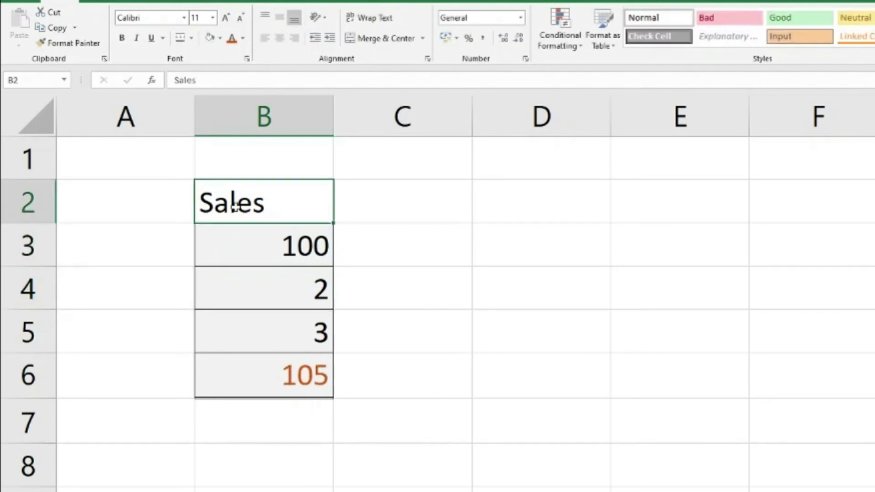
text(Subscrib)
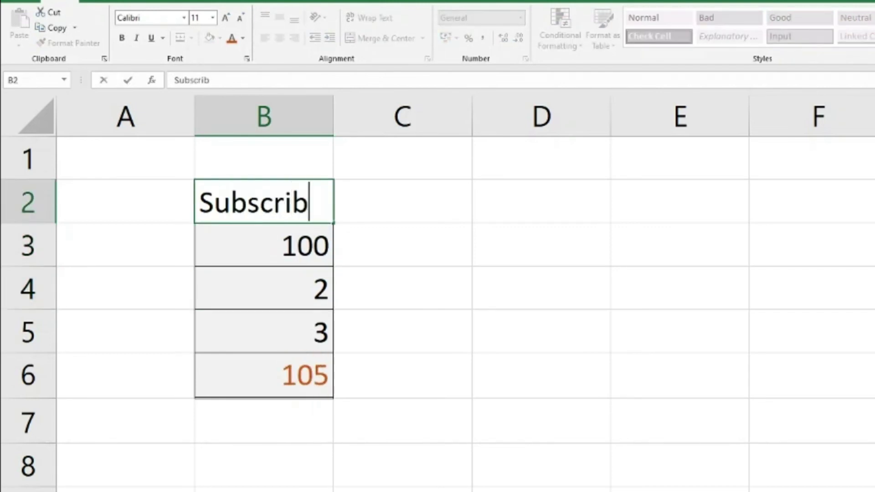
text(ers)
key(Return)
Enter 1-Sep in A3 and fill a date series down A3:A6.
key(Left)
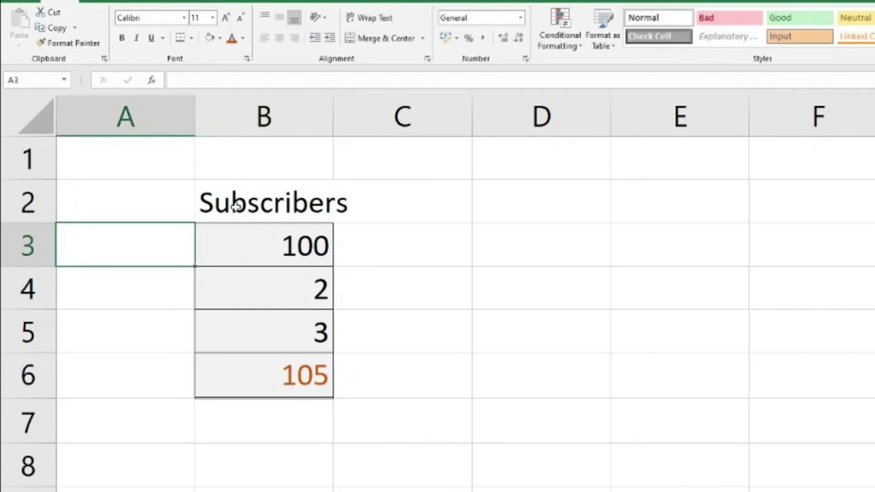
text(1-Sep)
key(Return)
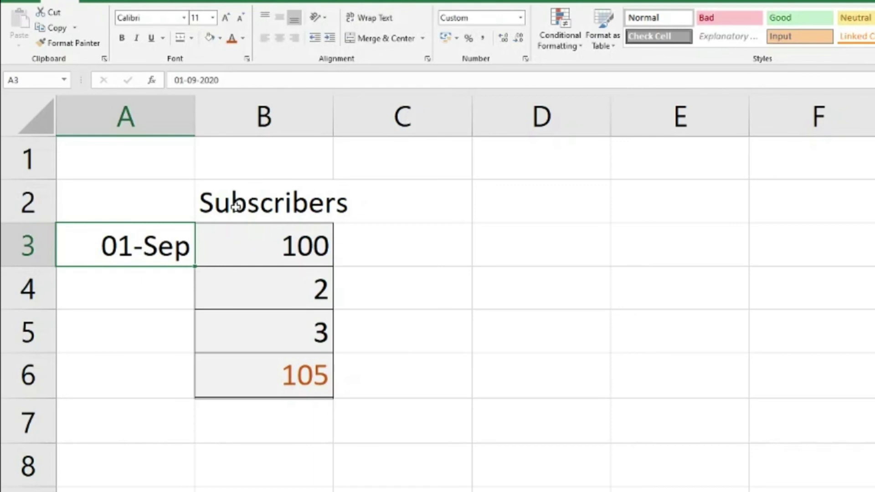
key(Return)
key(Up)
key(shift+Down)
key(shift+Down)
key(shift+Down)
key(alt+h)
key(f)
key(i)
key(s)
key(Return)
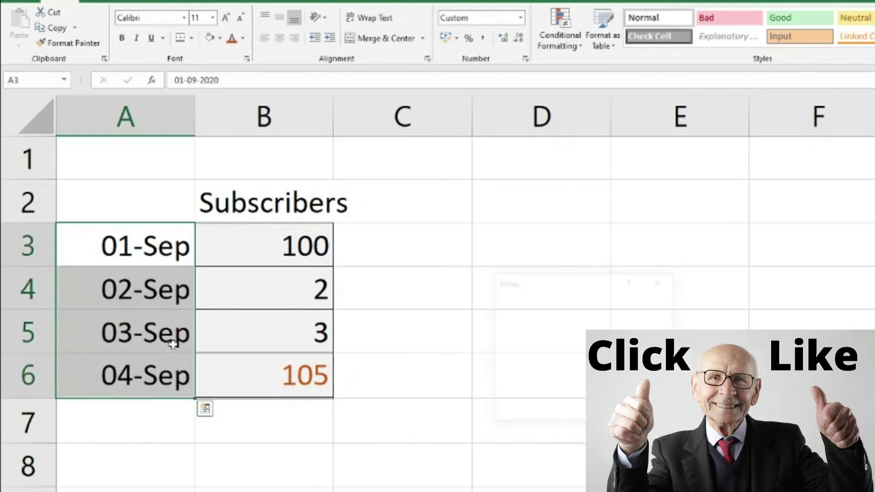
Change the values in B4 and B5 to 200 and 350.
key(Up)
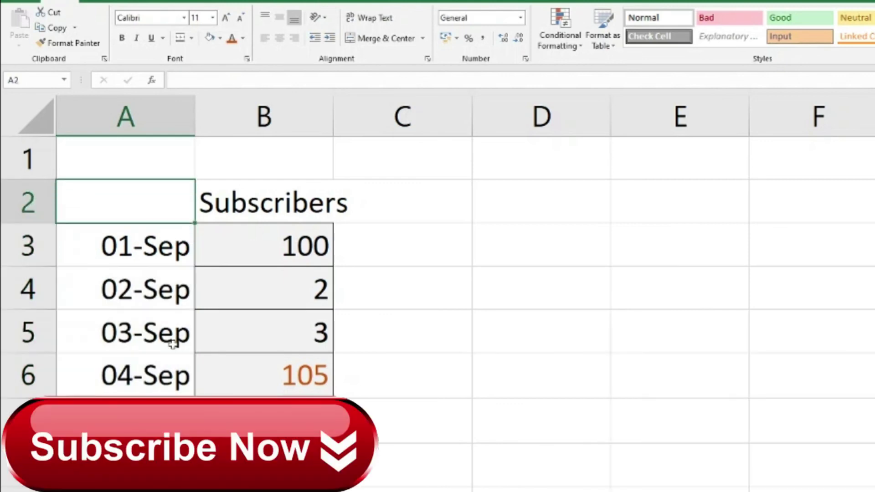
key(Down)
key(Right)
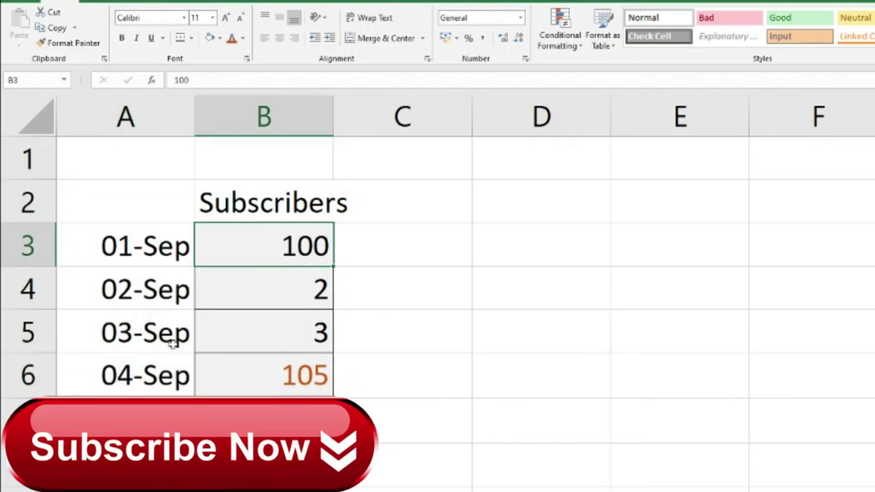
key(Return)
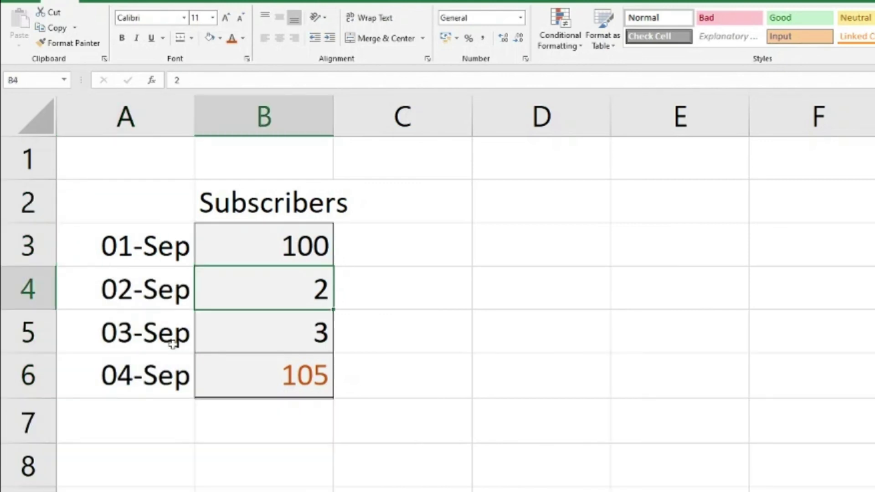
text(200)
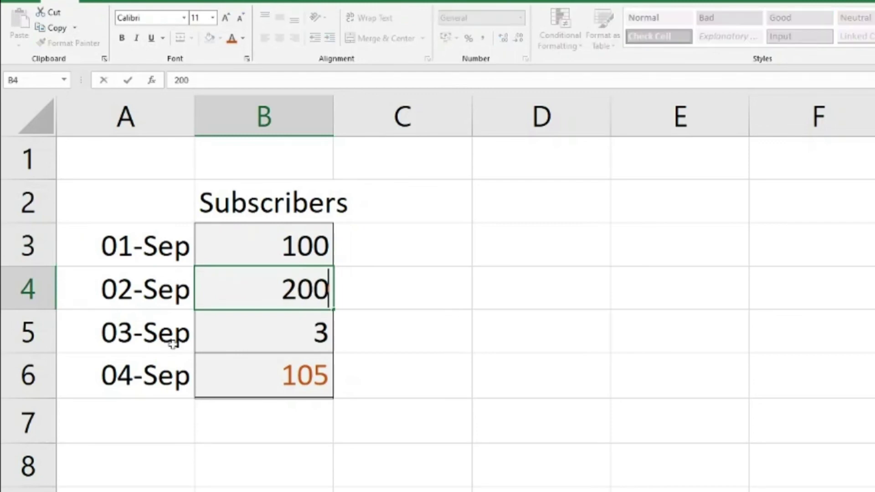
key(Return)
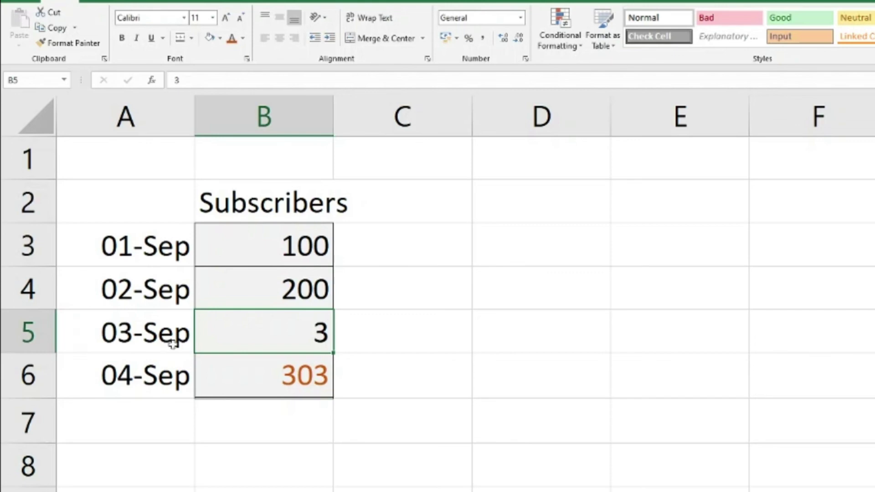
text(350)
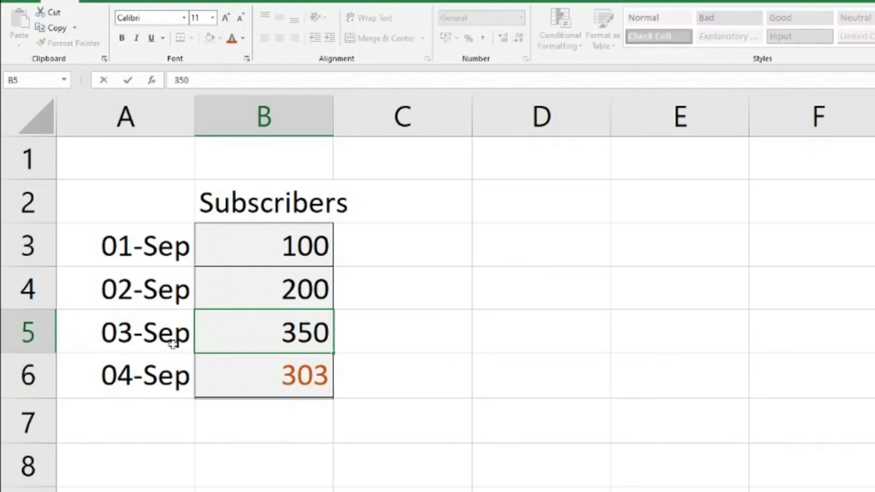
key(Return)
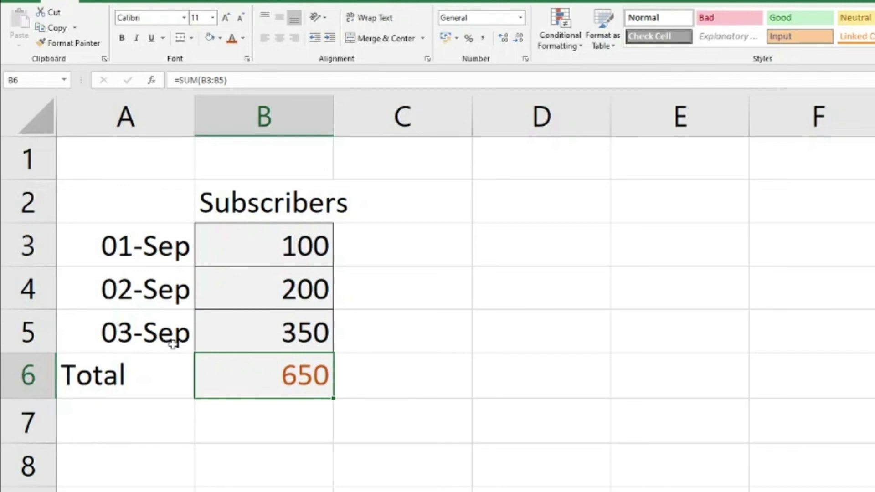
Insert a row above Total with 'today' in A6 and 1 in B6.
key(shift+space)
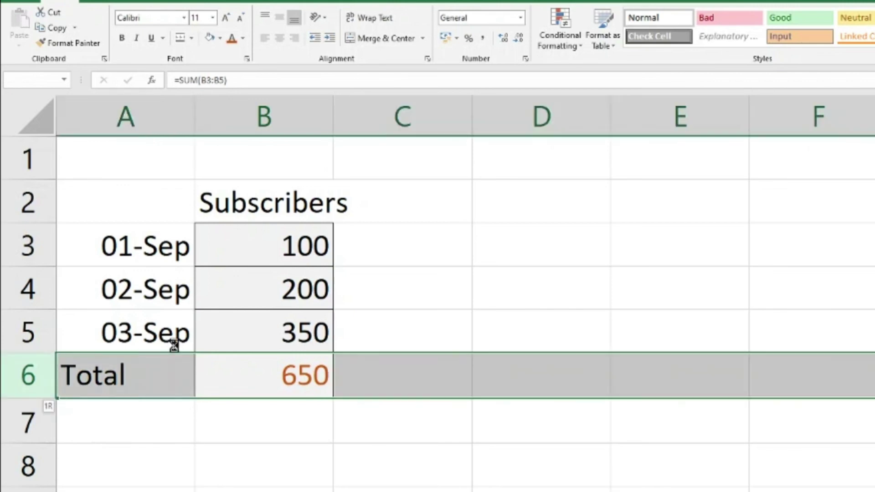
key(ctrl+shift+plus)
key(Left)
text(toda)
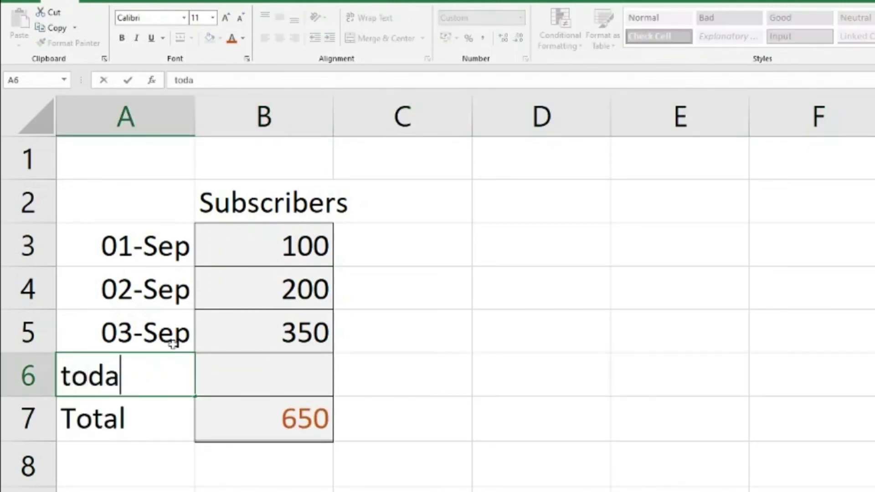
text(y)
key(Tab)
text(1)
key(Return)
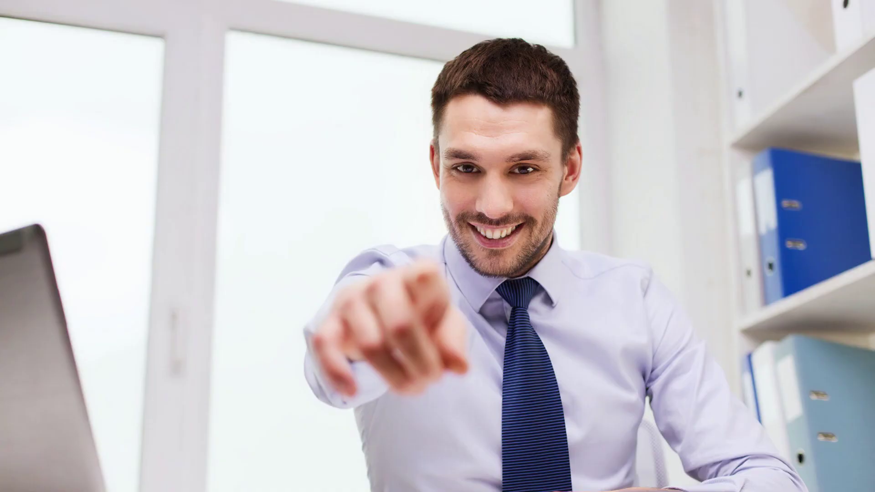
drag(109, 200, 115, 414)
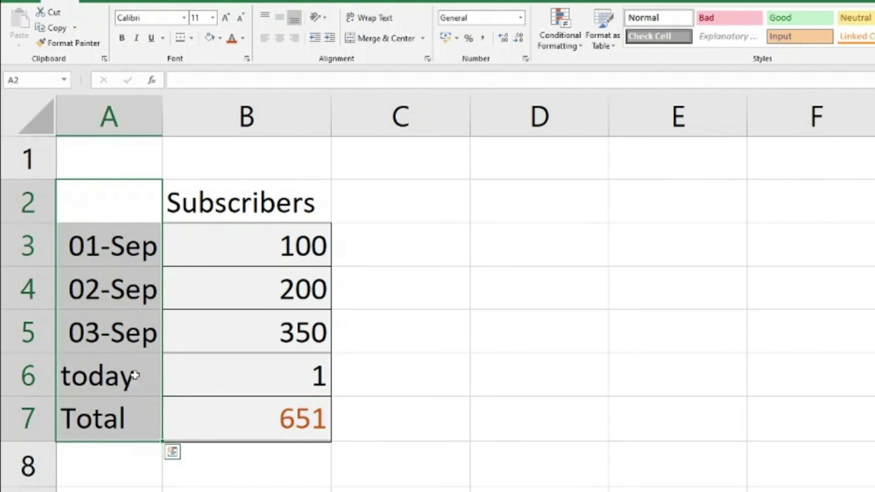
Give the label cells A2:A7 a black fill and white font colour.
click(220, 37)
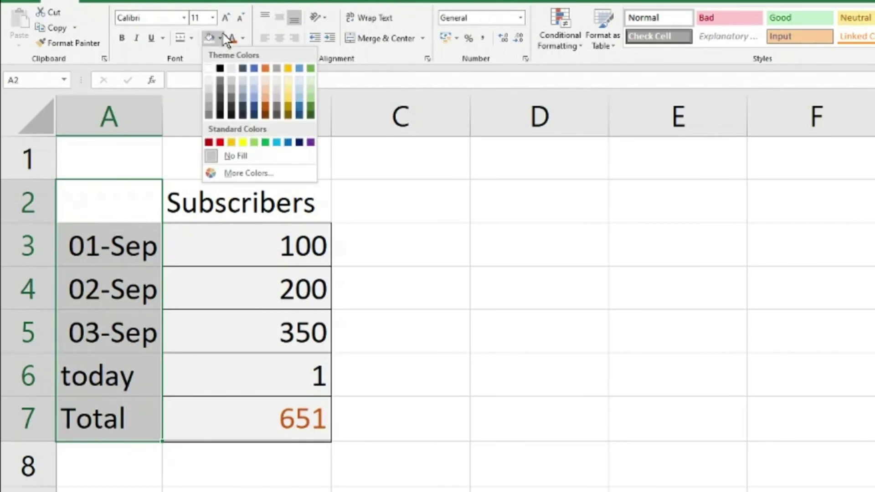
click(220, 68)
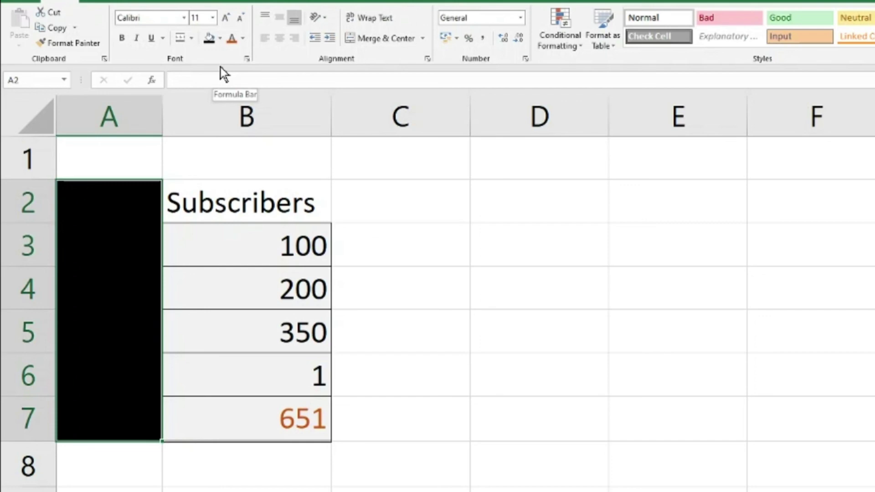
key(alt+h)
key(f)
key(c)
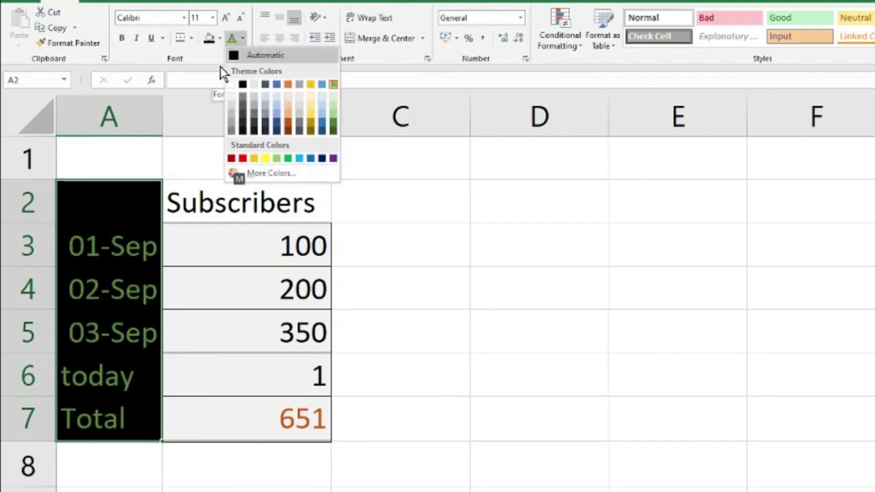
key(Left)
key(Left)
key(Left)
key(Left)
key(Left)
key(Left)
key(Left)
key(Left)
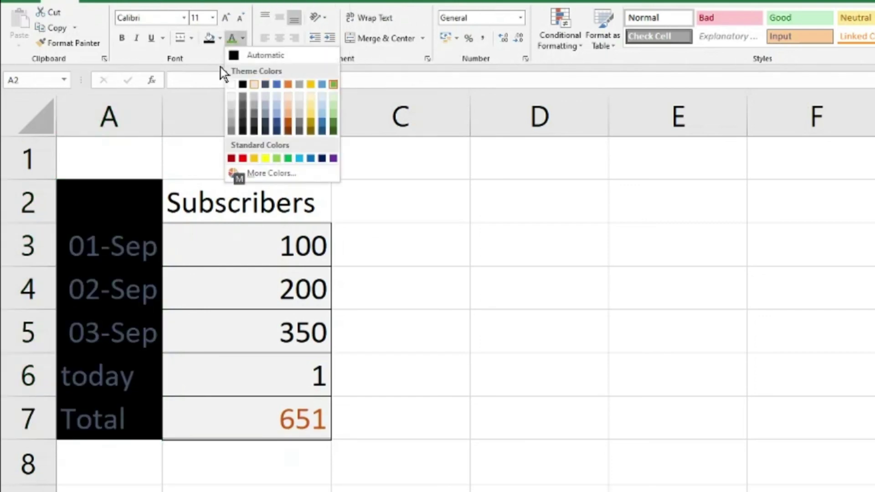
key(Left)
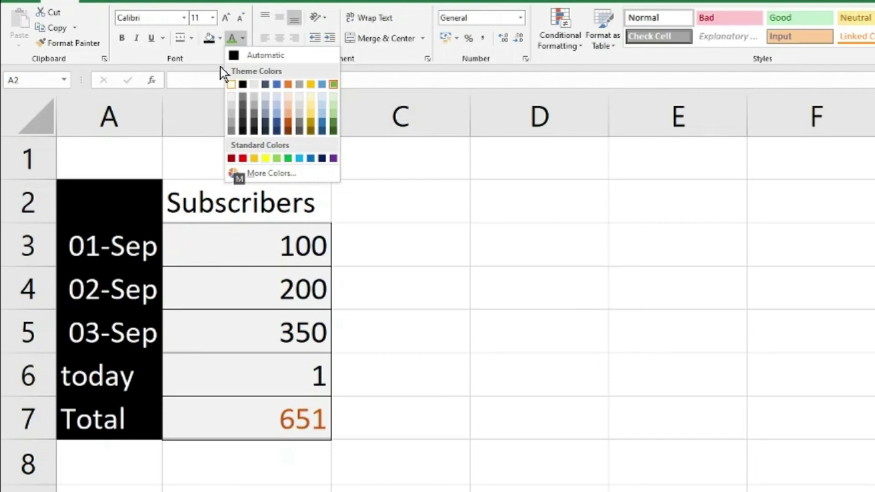
key(Return)
key(Right)
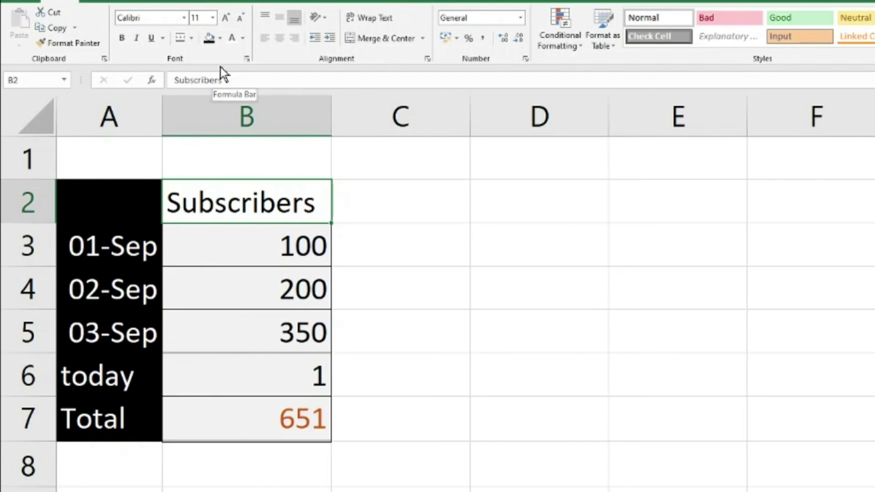
key(Left)
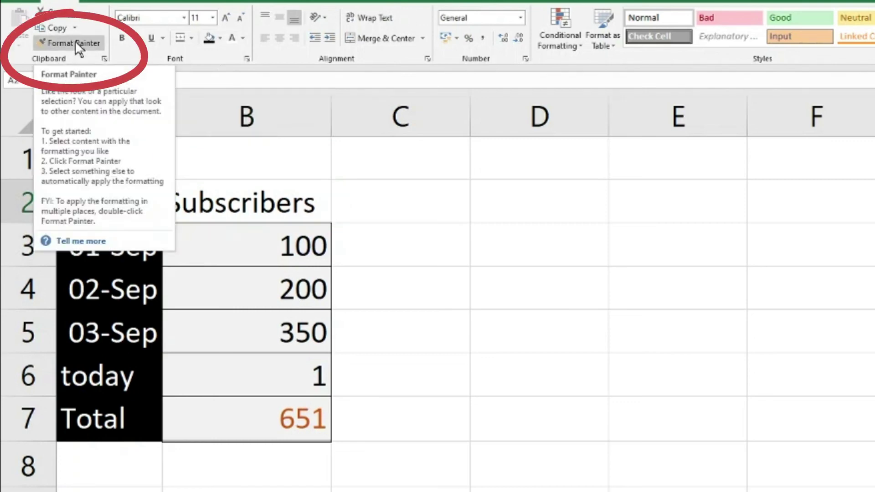
Format-paint A2's black fill and white text onto B2, then open the print preview.
click(74, 40)
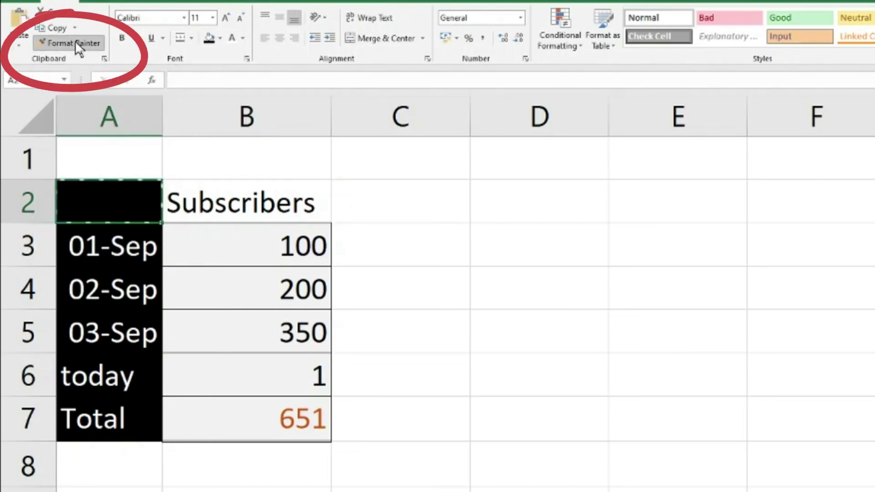
click(252, 201)
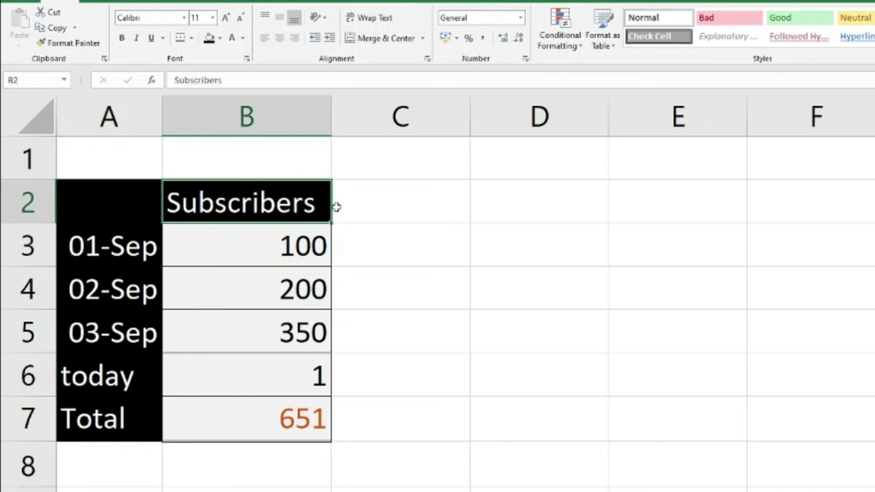
key(ctrl+p)
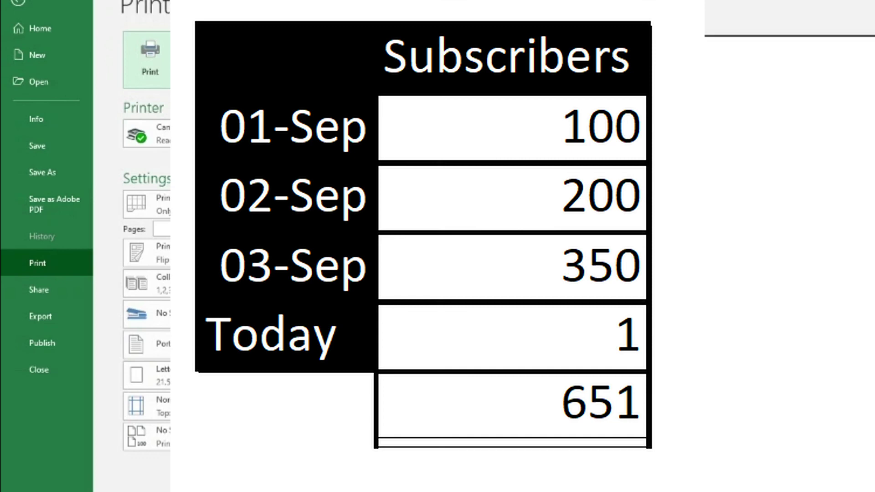